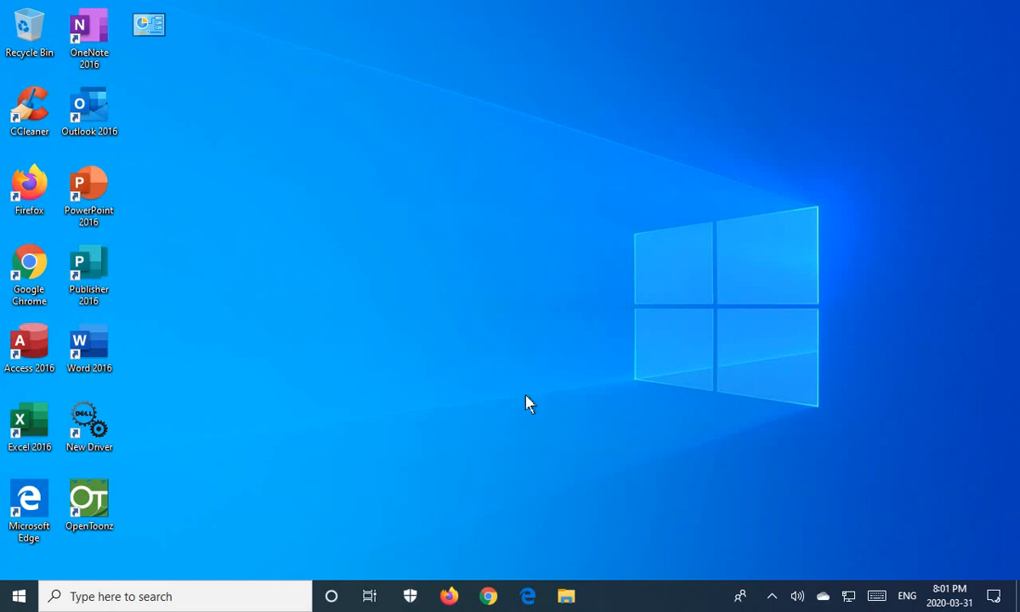
Launch Edge from the taskbar and maximize it on the news-feed Start page
left_click(527, 596)
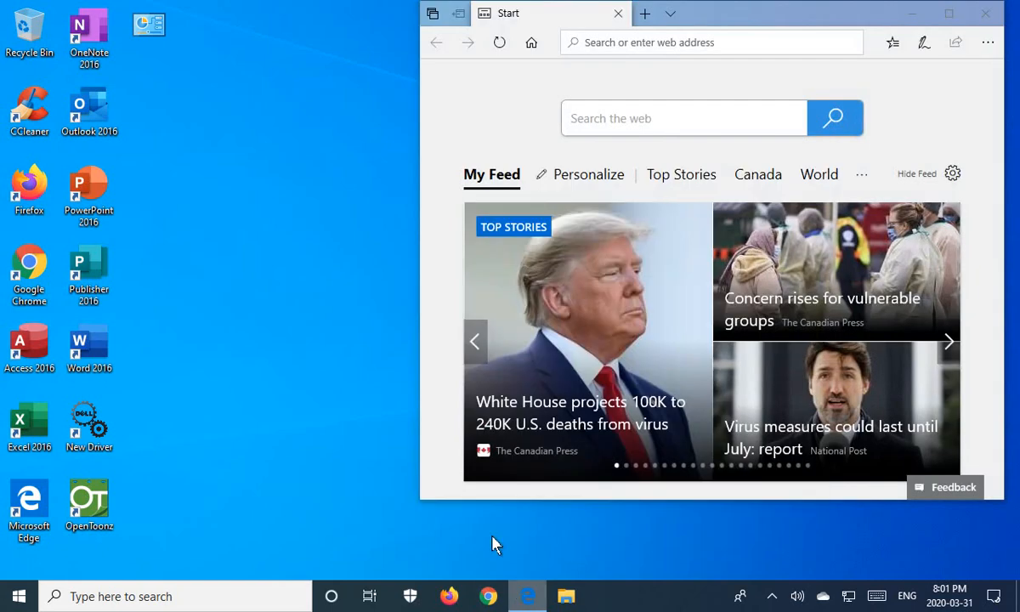
left_click(949, 13)
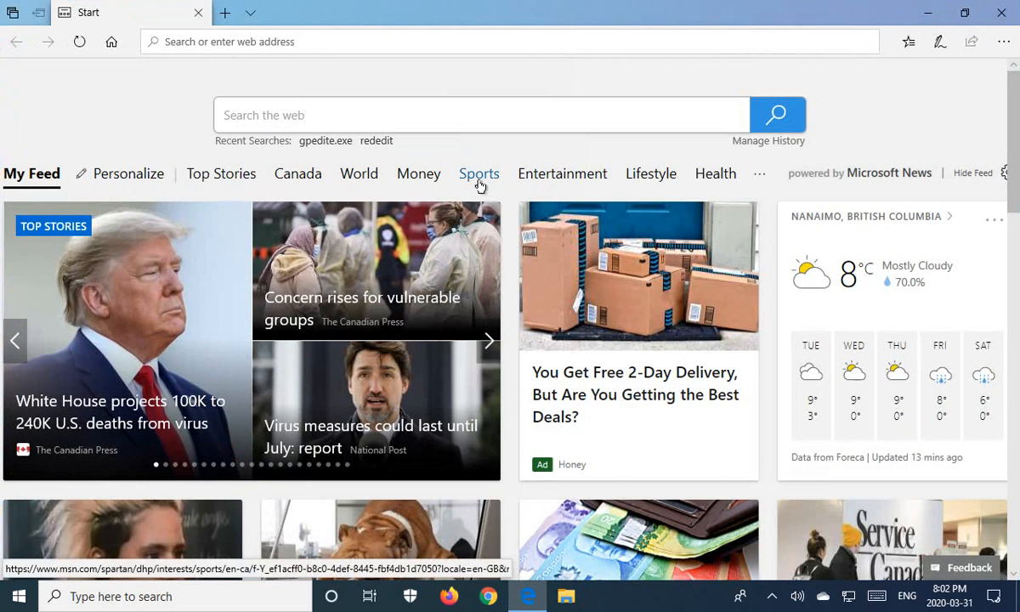
Navigate to google.ca from the address bar, replacing the current address
left_click(280, 41)
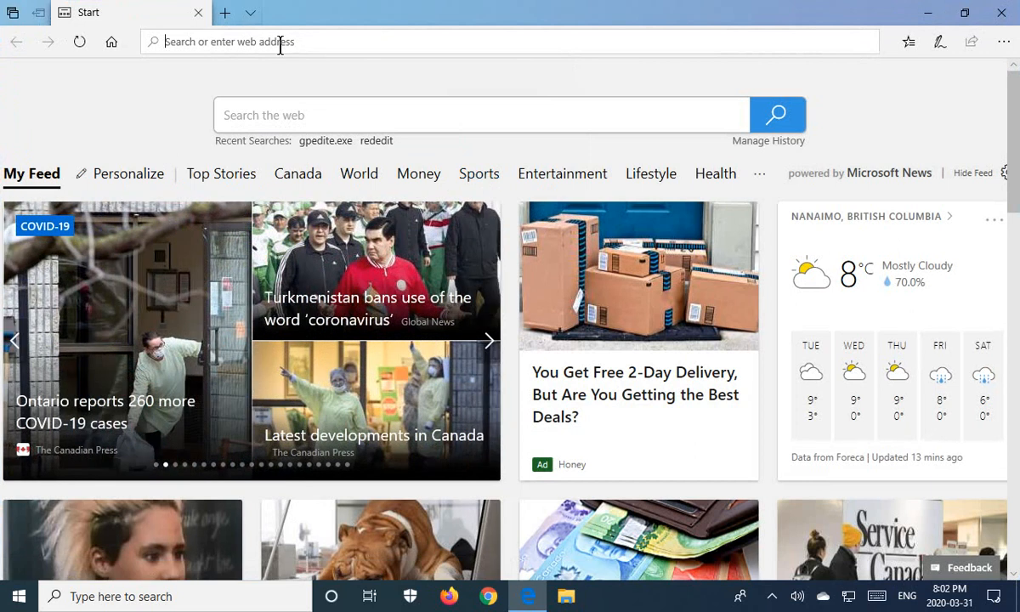
left_click(280, 42)
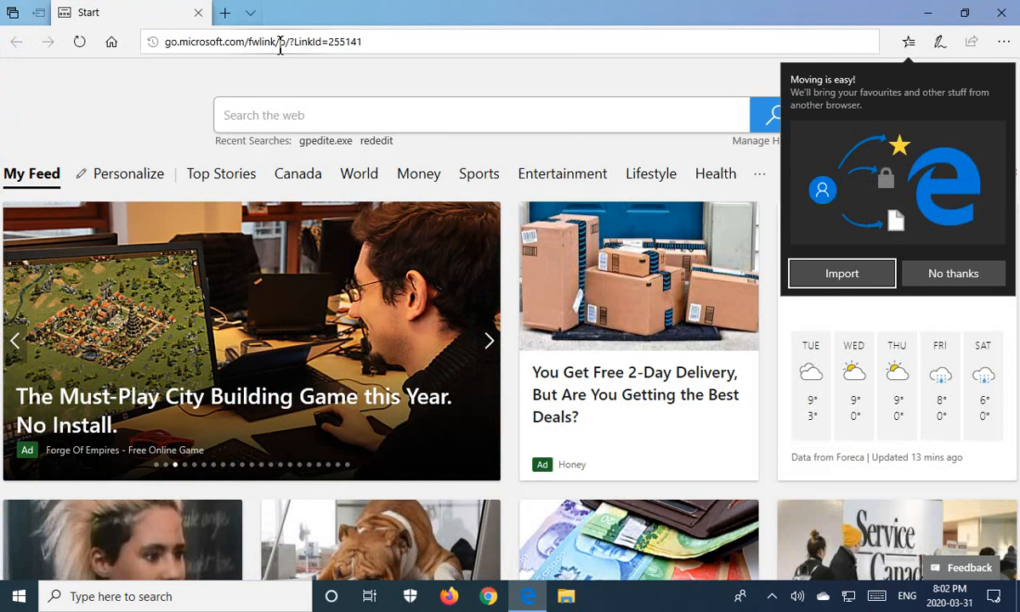
left_click(280, 42)
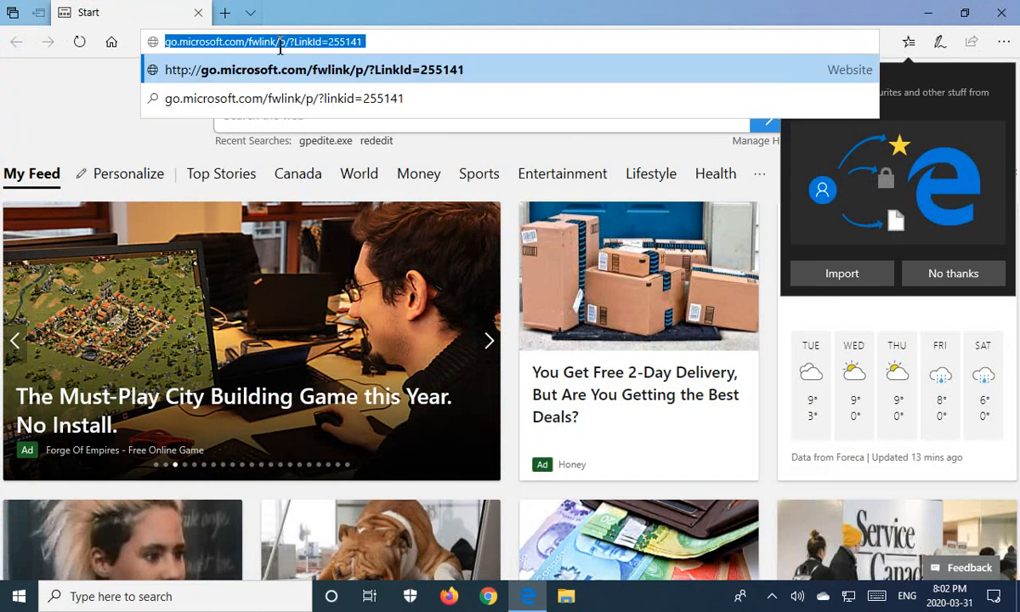
key("Delete")
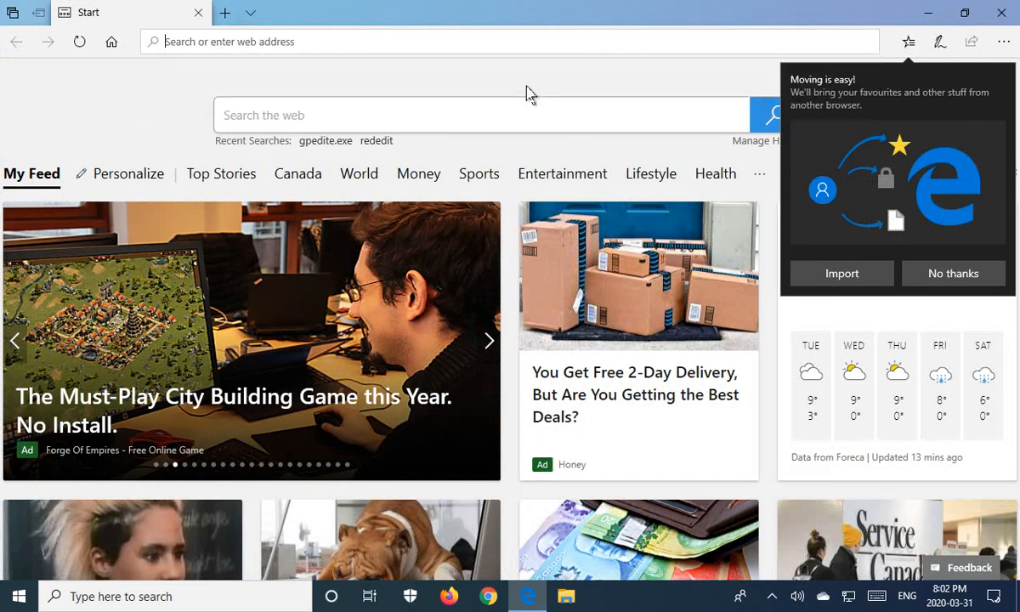
type("googl")
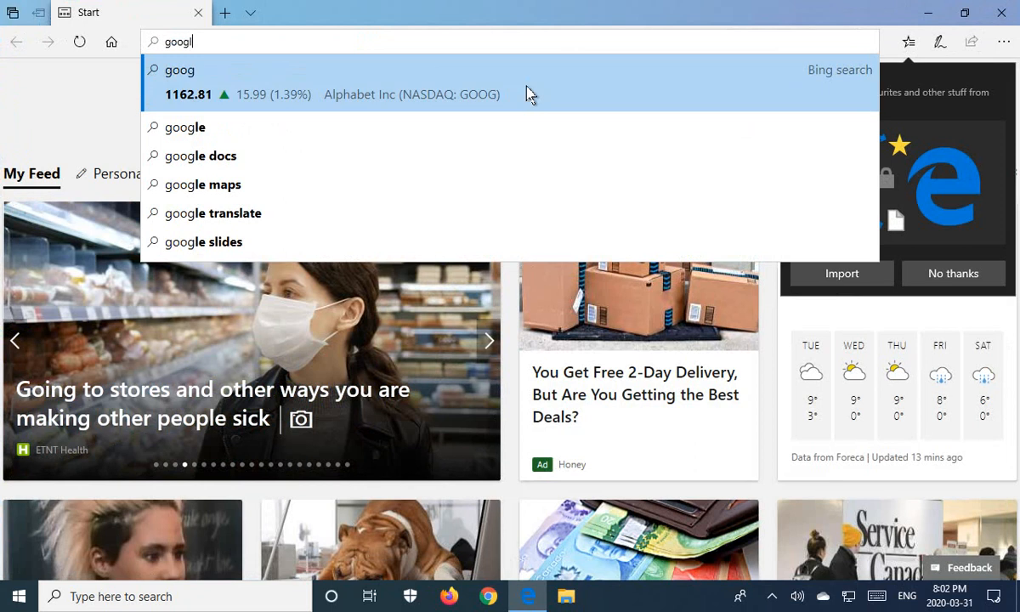
type("e.c")
key("Return")
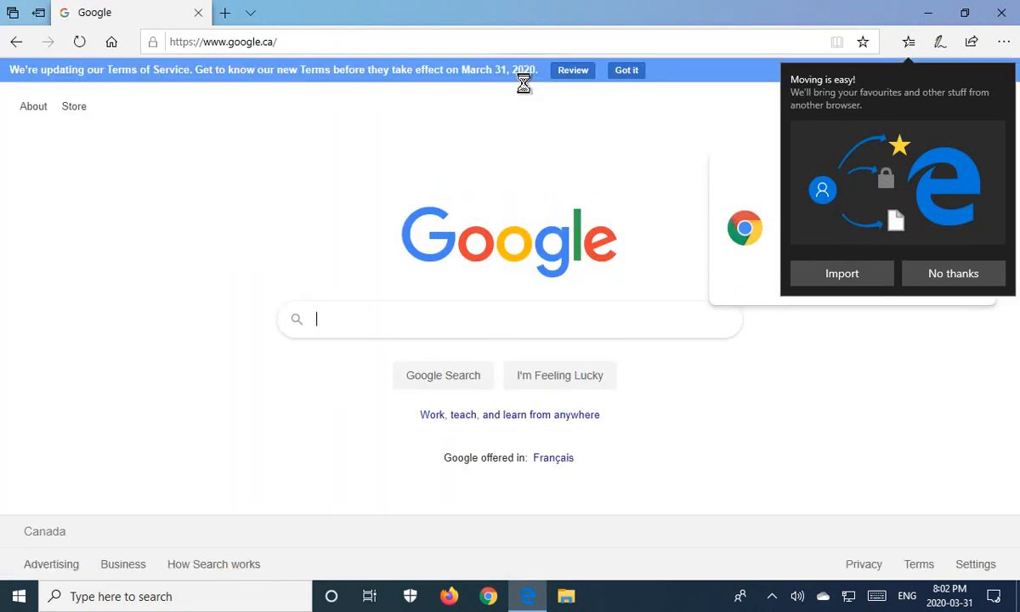
Copy the Google homepage's full address from the address bar
left_click(287, 42)
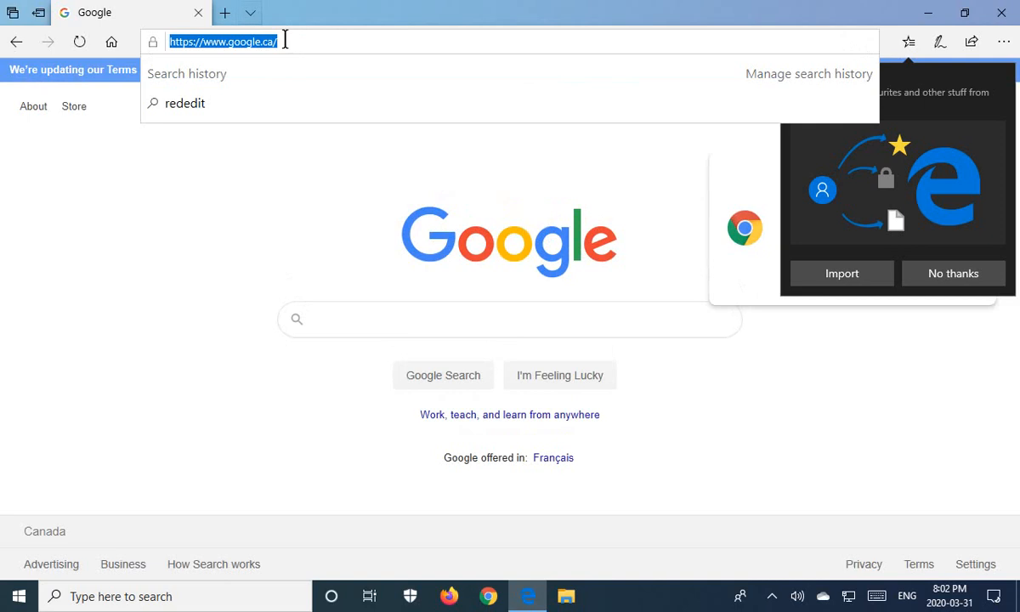
right_click(253, 43)
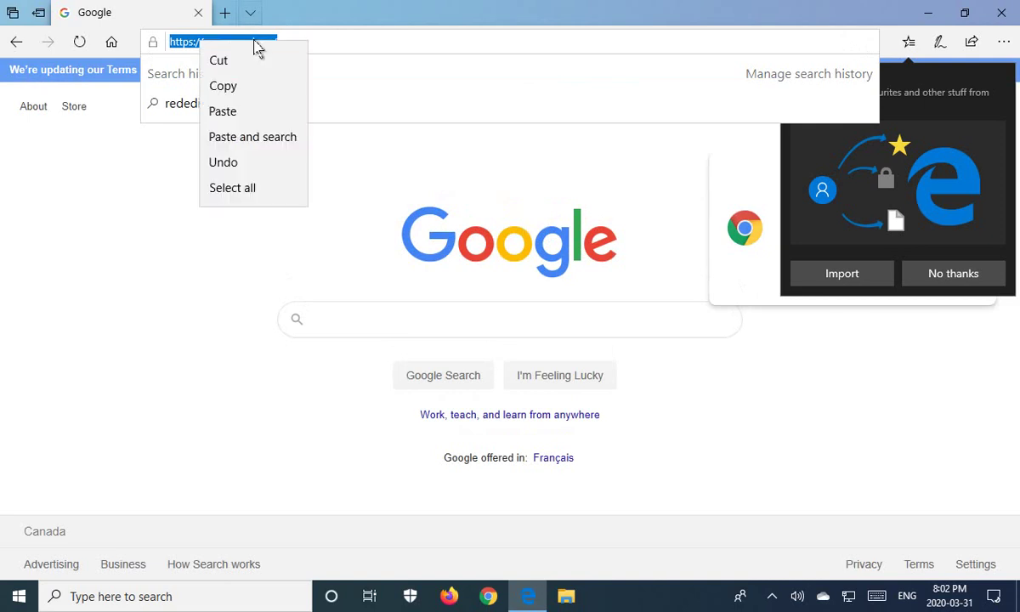
left_click(230, 85)
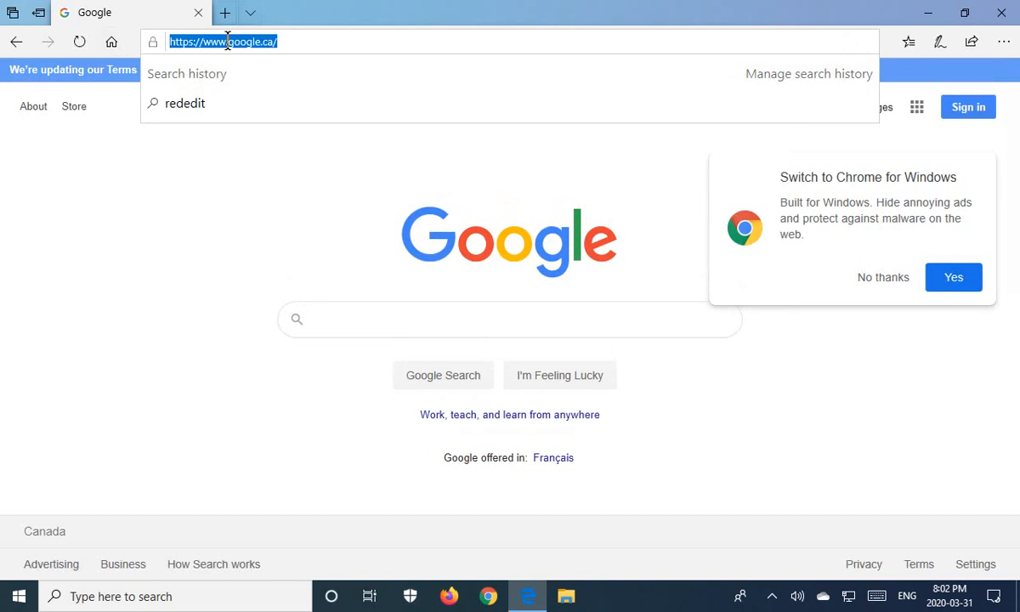
left_click(140, 237)
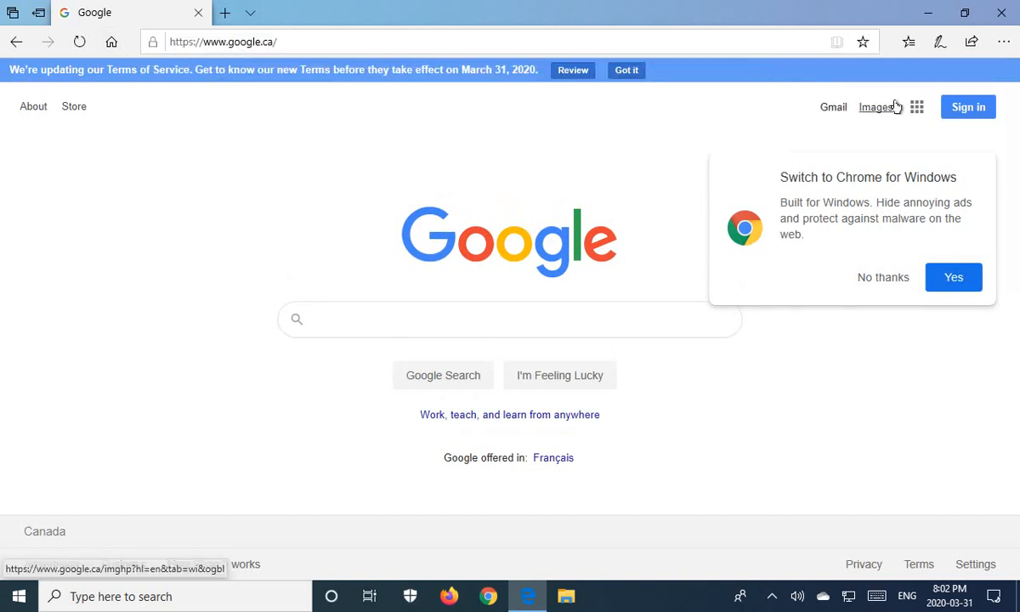
In General settings, set 'Open Microsoft Edge with' to 'A specific page or pages'
left_click(1004, 42)
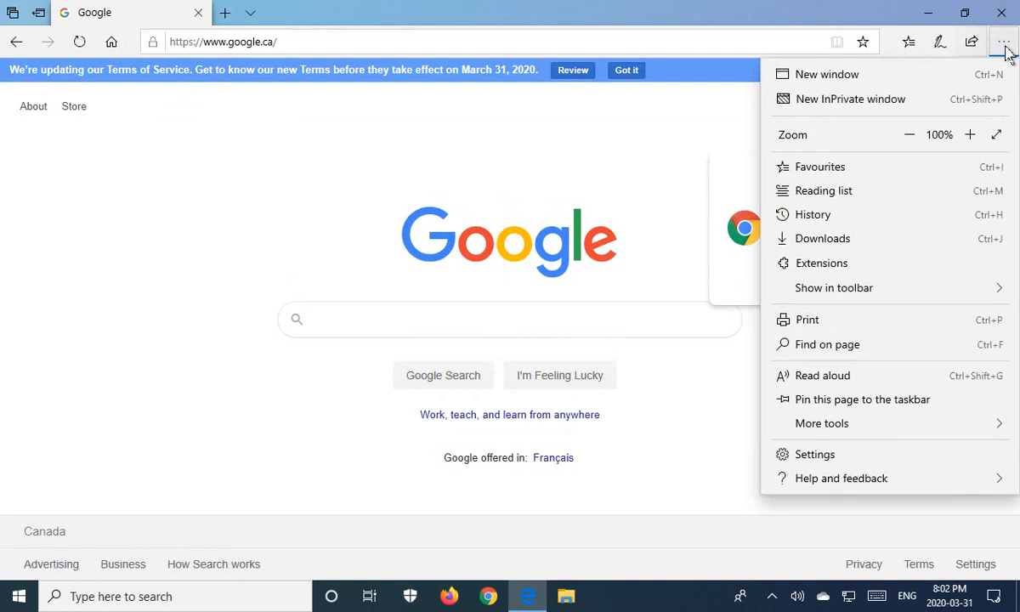
left_click(832, 455)
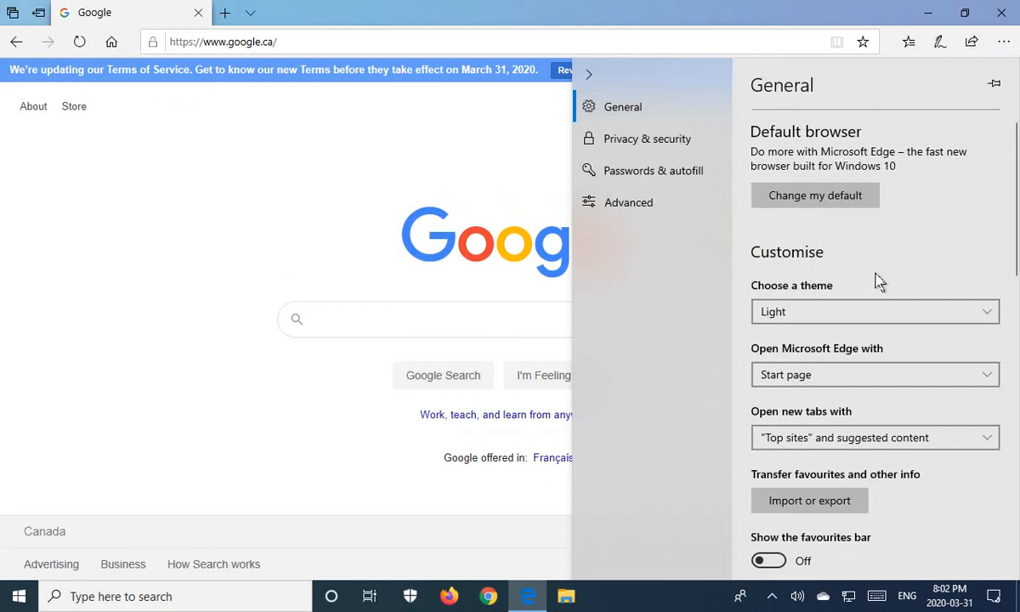
scroll(879, 281, "down", 1)
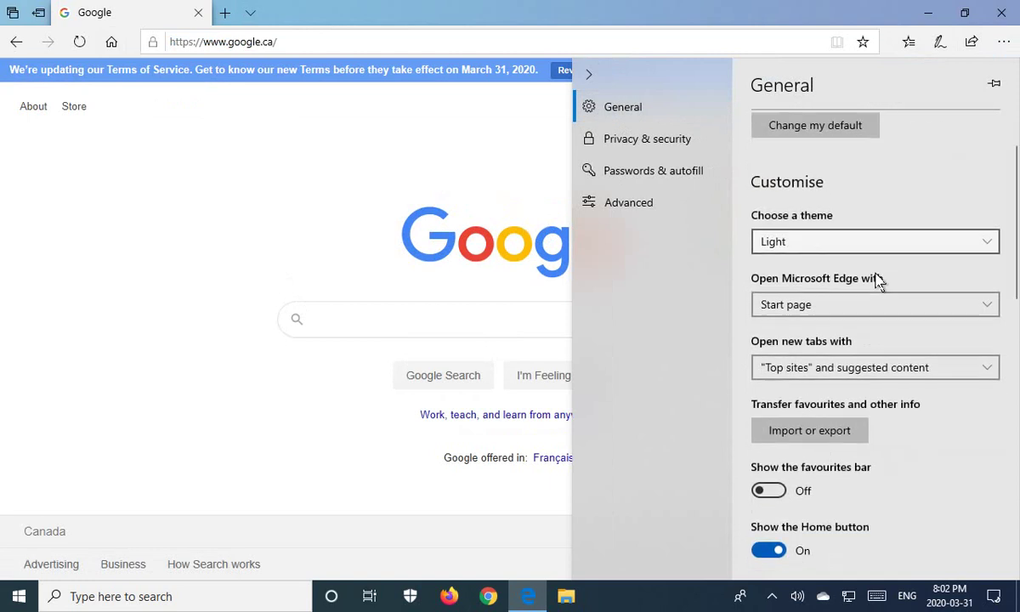
left_click(990, 304)
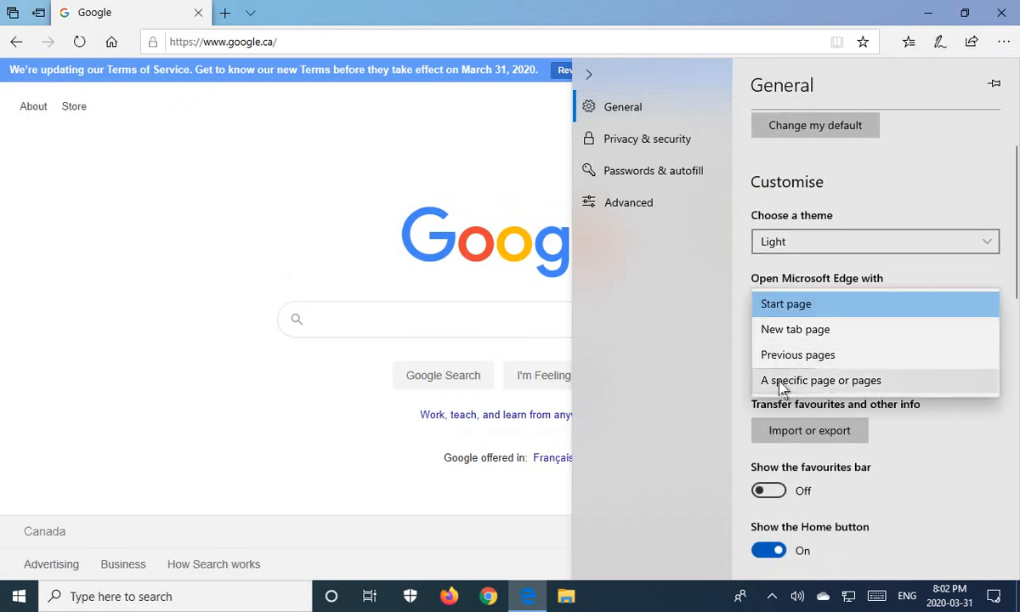
left_click(800, 379)
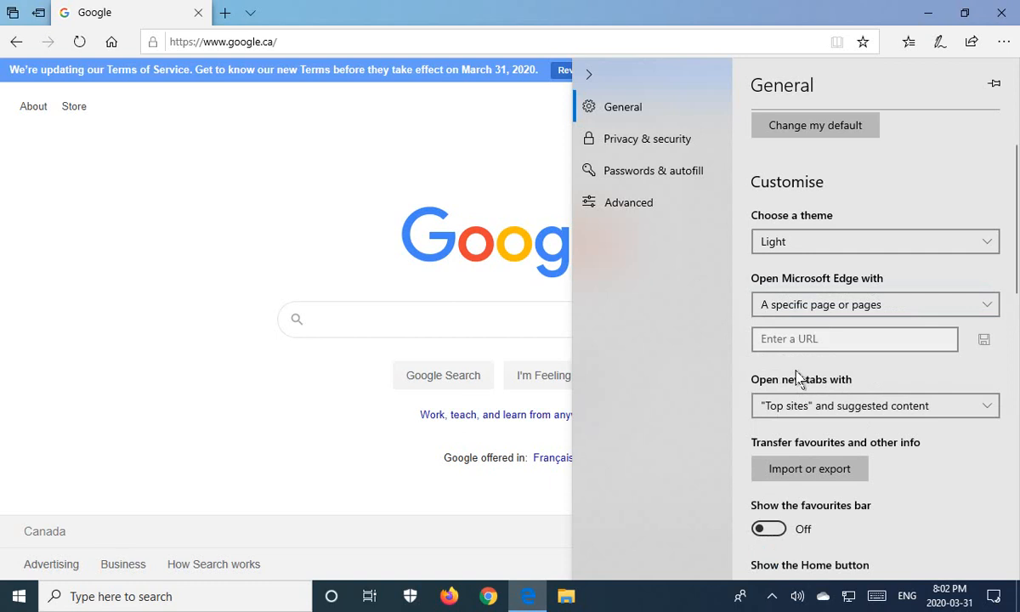
left_click(799, 340)
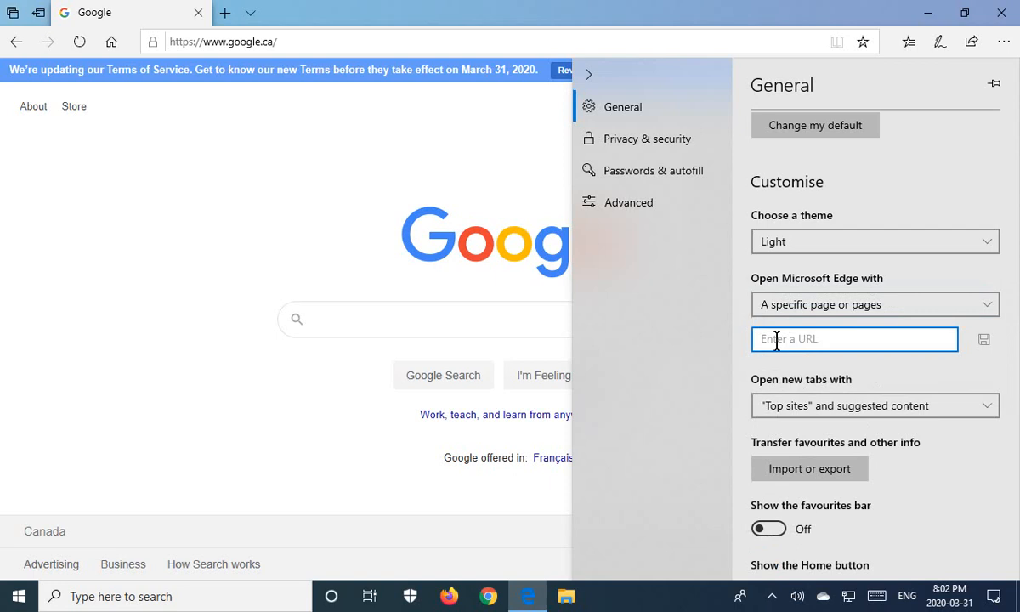
right_click(776, 338)
left_click(807, 355)
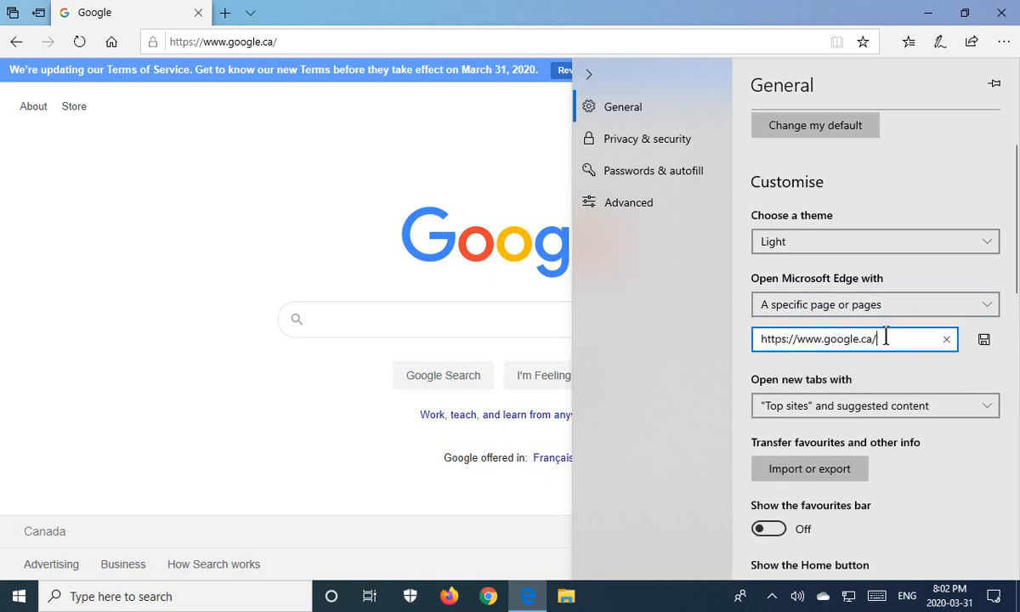
left_click(984, 340)
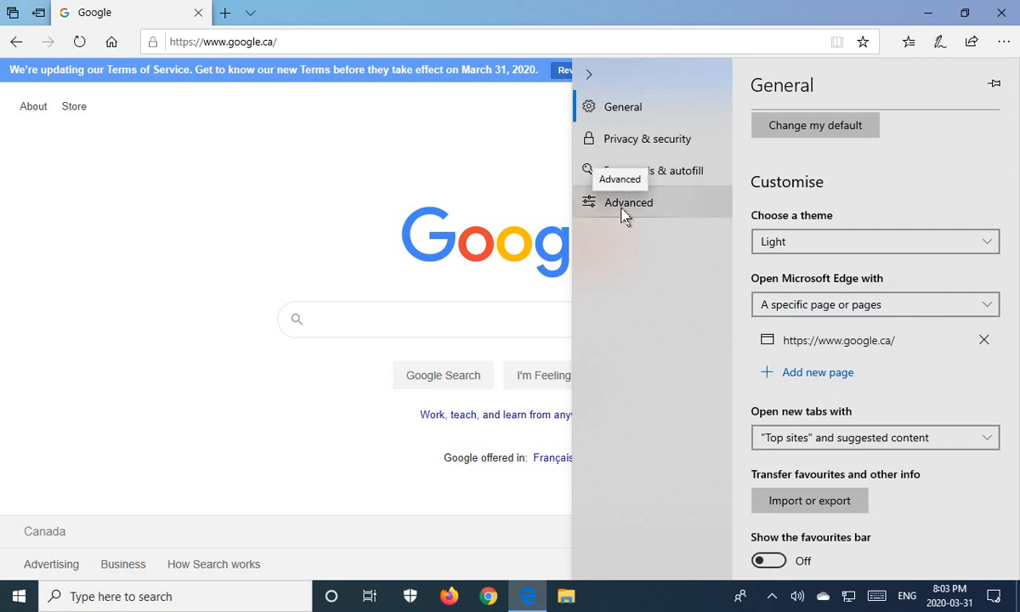
In Advanced settings, choose Google Search as the search provider and set it as default
left_click(625, 215)
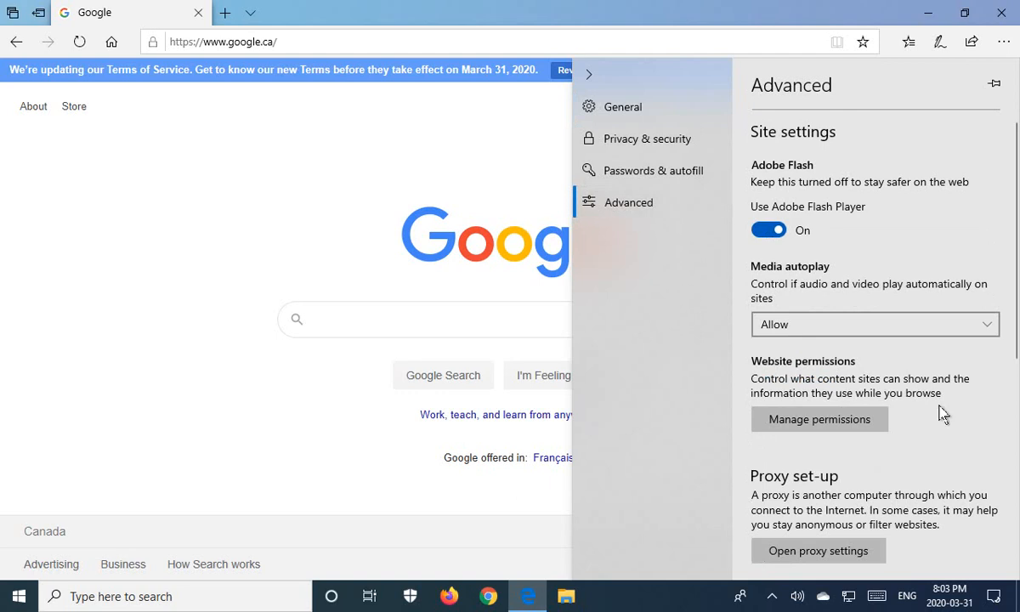
scroll(943, 414, "down", 3)
scroll(943, 413, "down", 3)
scroll(943, 414, "down", 3)
scroll(943, 413, "down", 2)
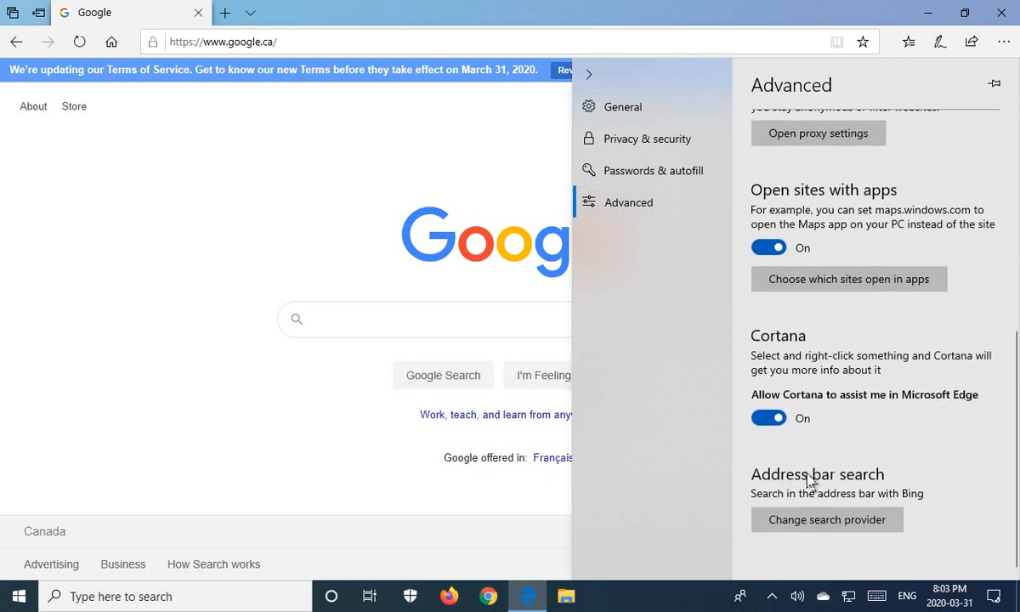
left_click(824, 522)
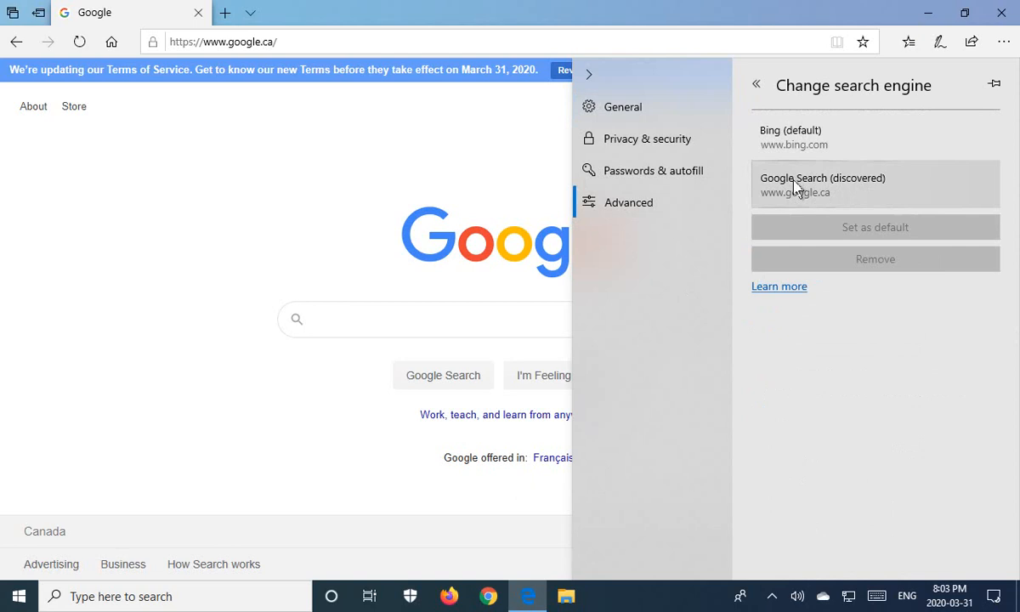
left_click(856, 198)
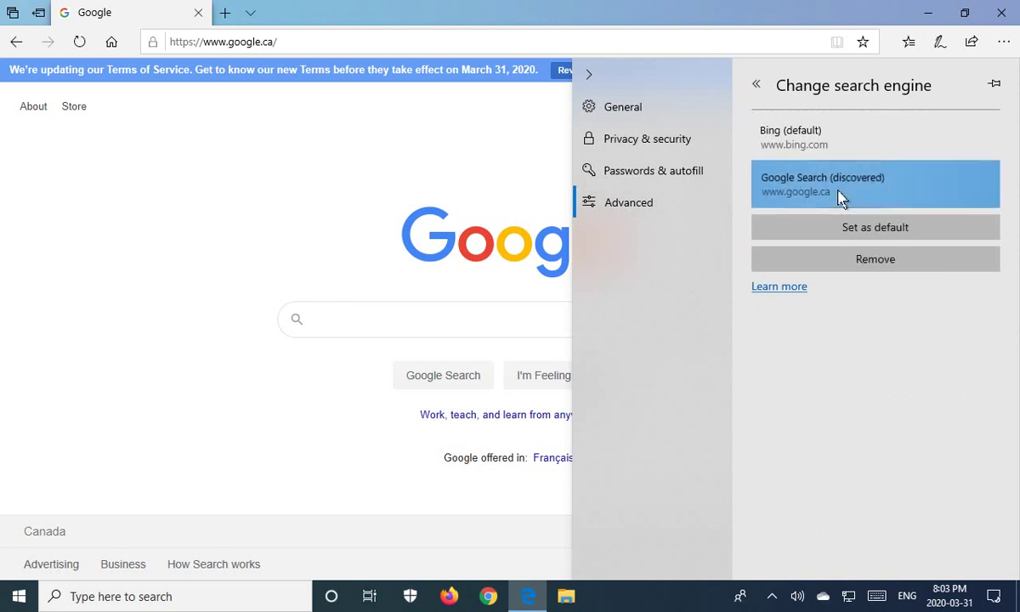
left_click(871, 230)
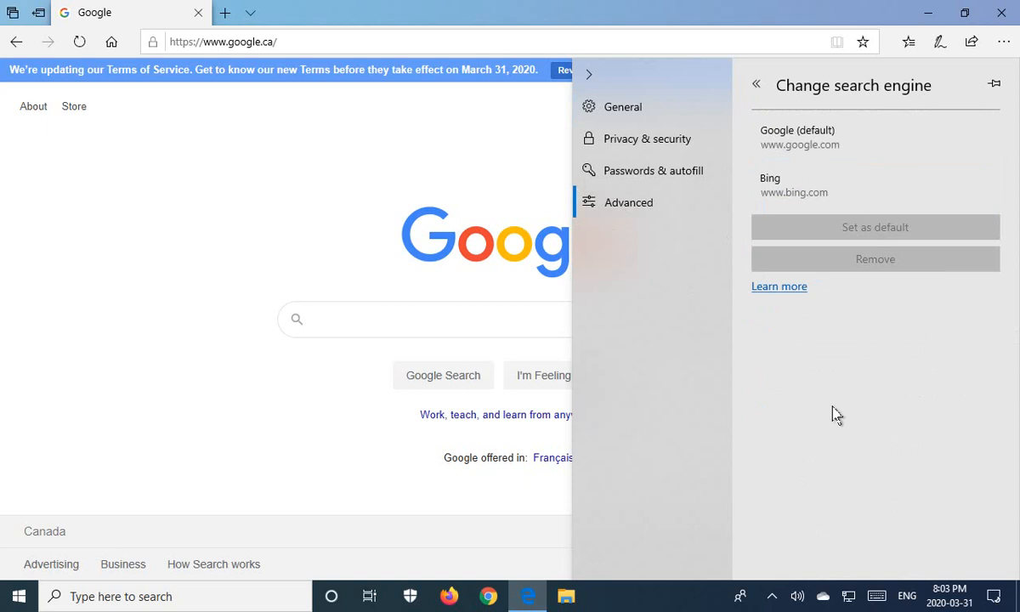
Close Edge and relaunch it, dismissing the Chrome promotion and Terms notice, landing on google.ca
left_click(588, 74)
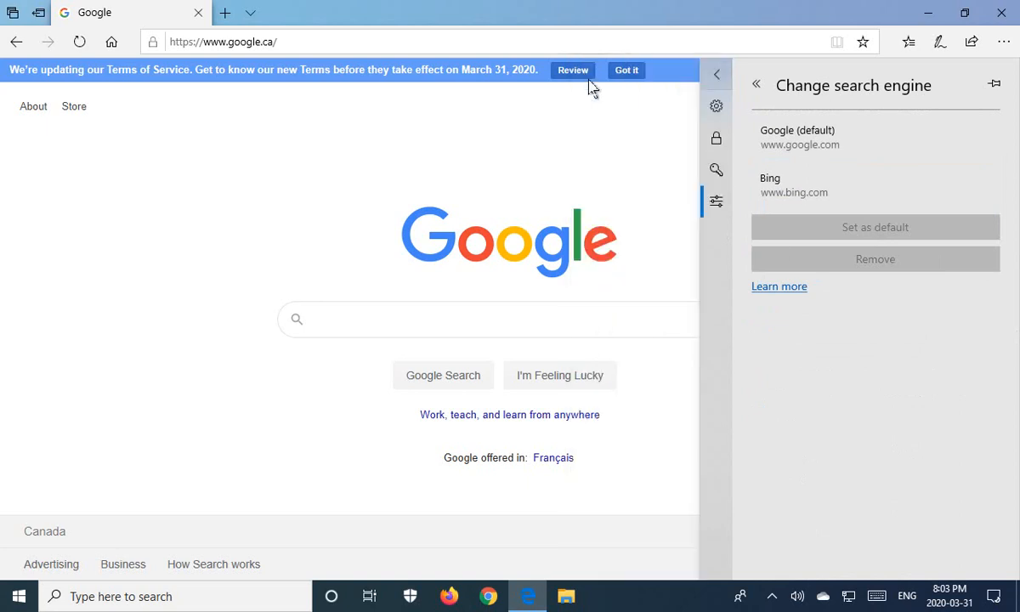
left_click(508, 156)
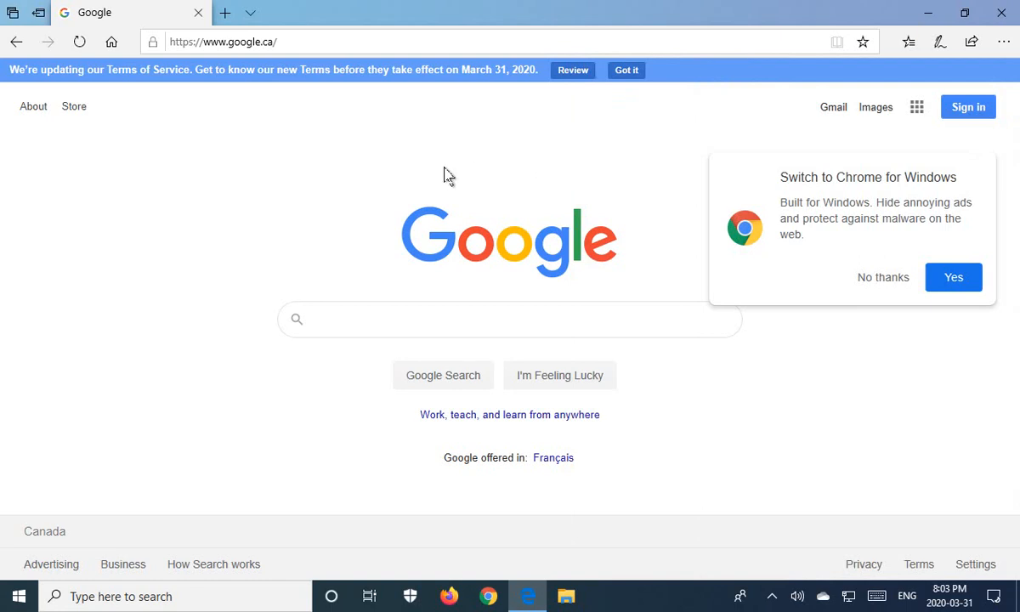
left_click(1001, 12)
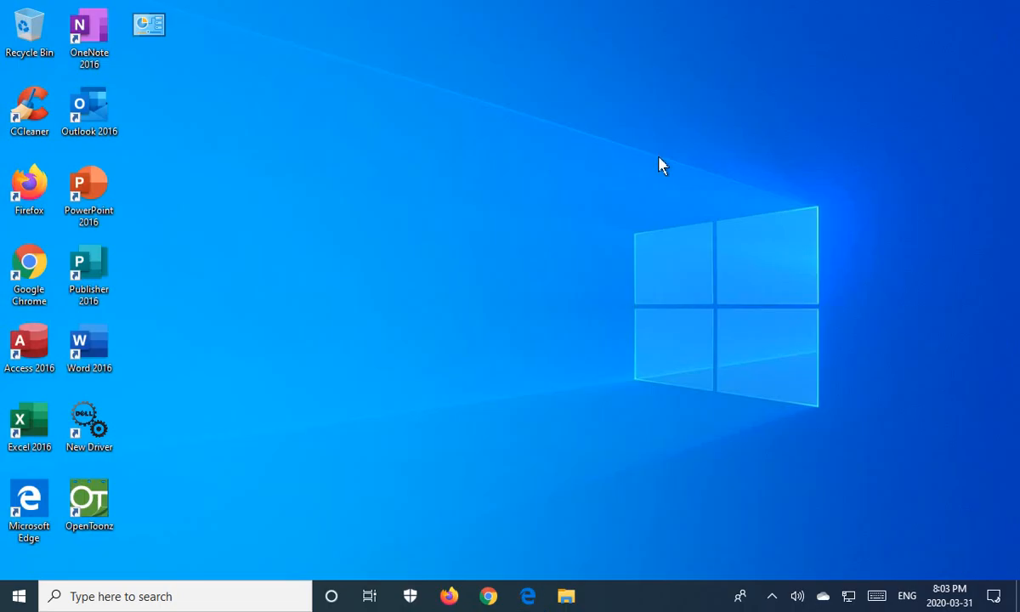
left_click(527, 595)
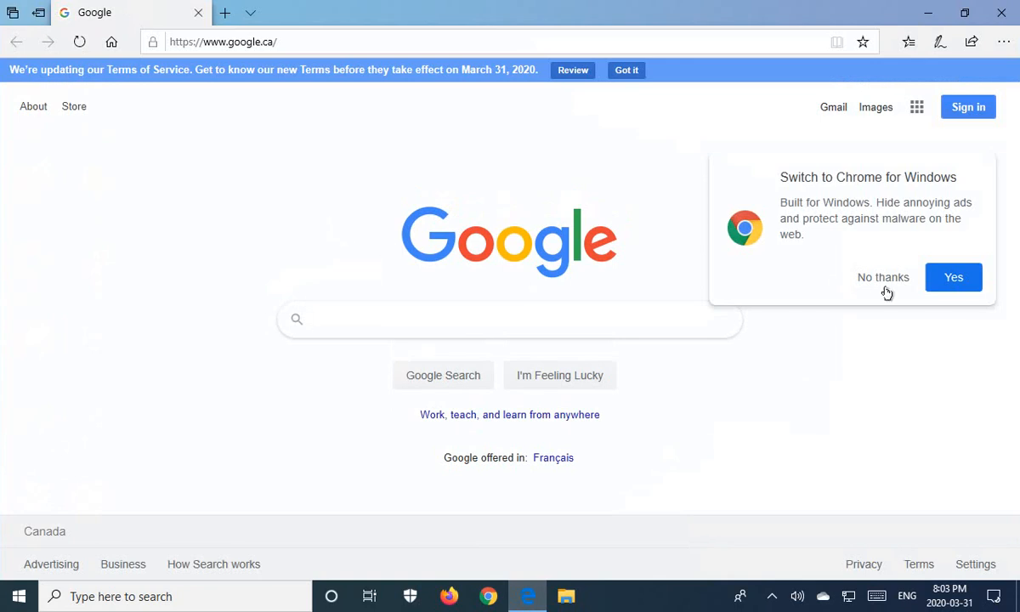
left_click(882, 277)
left_click(626, 69)
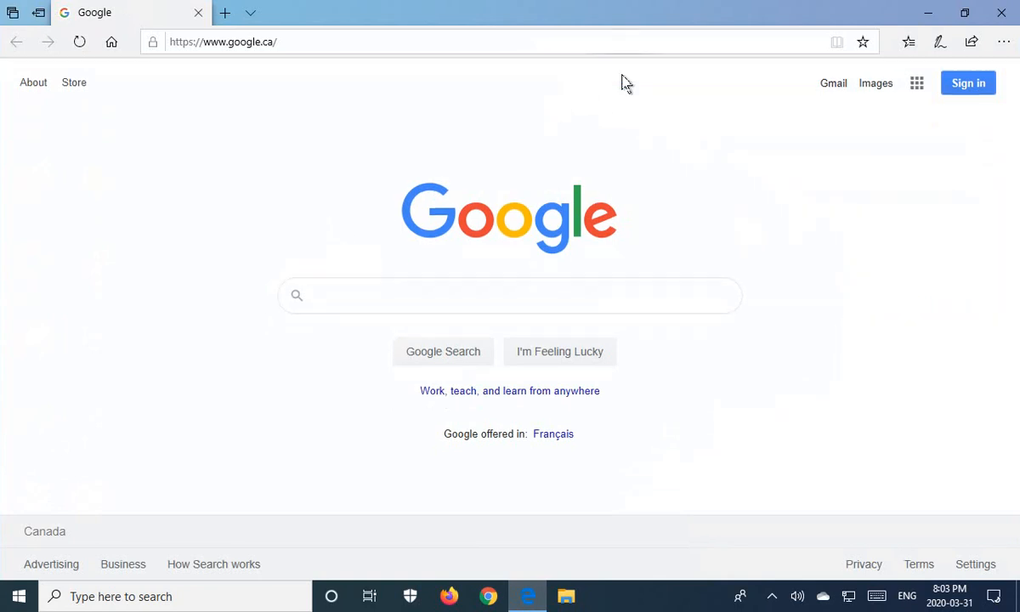
Search for pigs from the address bar to get Google results
left_click(296, 42)
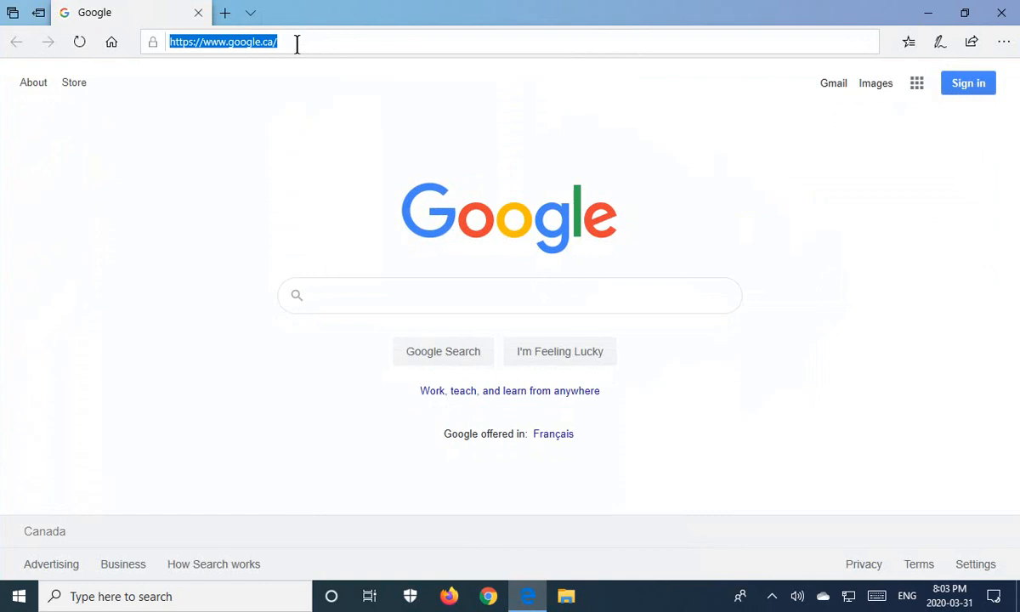
type("pigs")
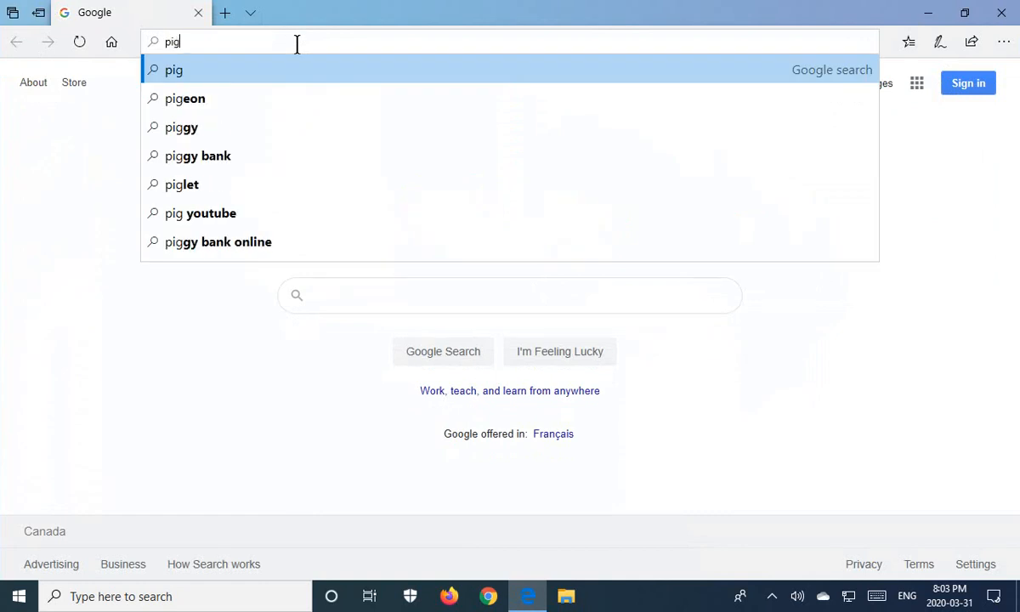
key("Return")
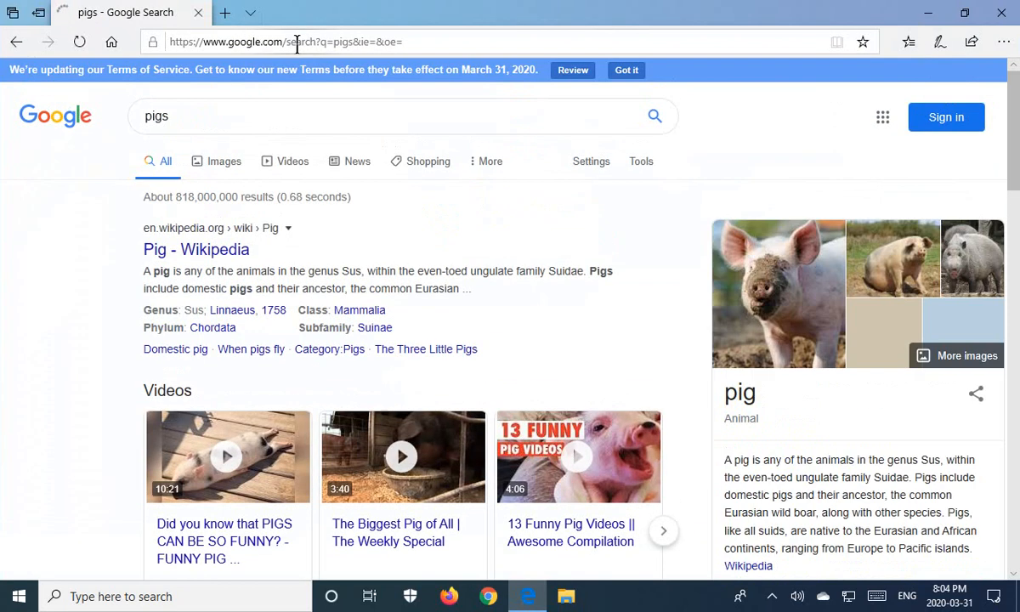